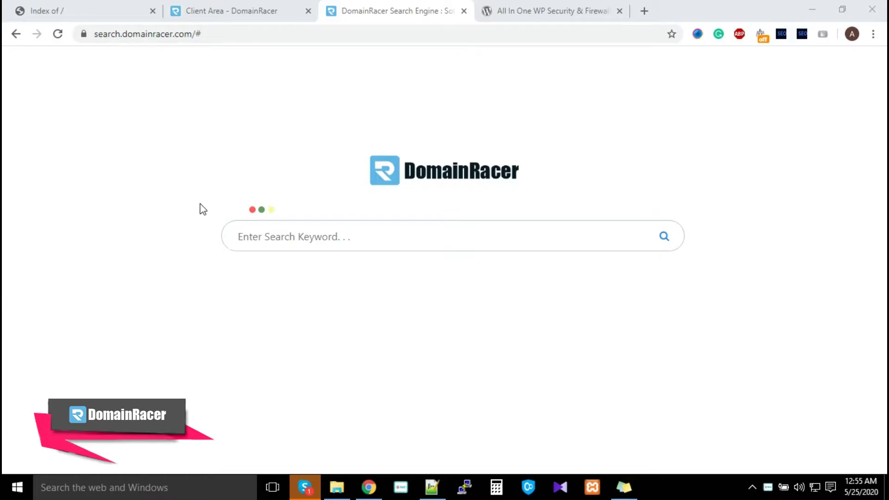
Step: View domainracer.review, currently a bare 'Index of /' listing with only cgi-bin
left_click(78, 18)
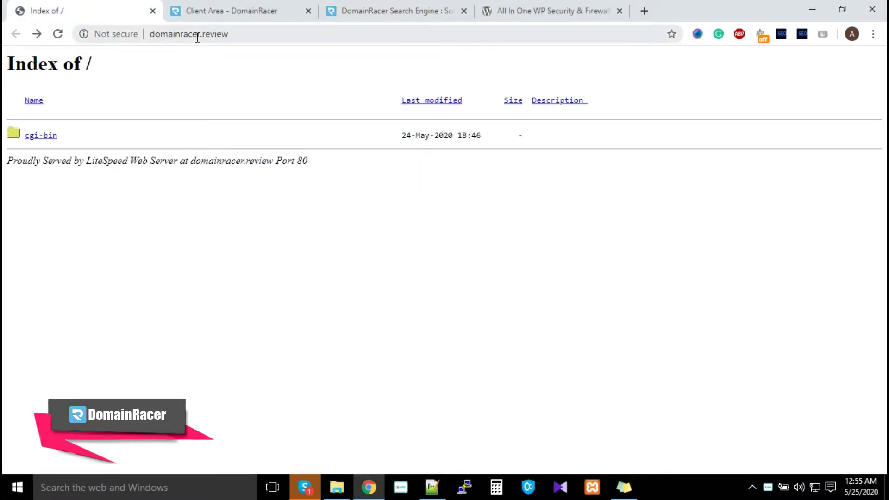
Step: Log in to cPanel from the domainracer.review product under My Services
left_click(242, 14)
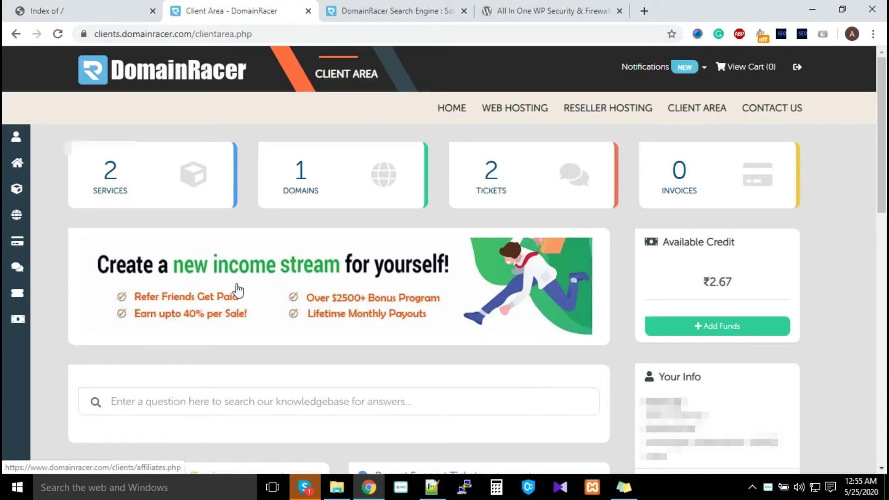
left_click(84, 190)
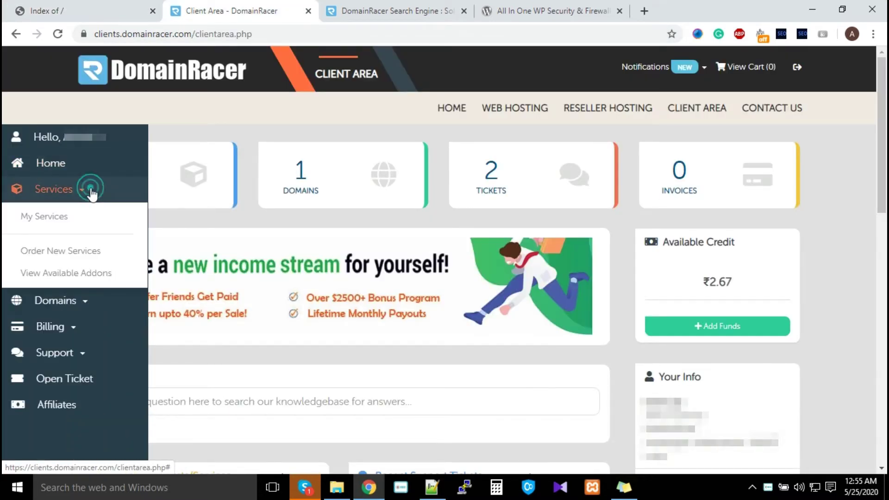
left_click(69, 217)
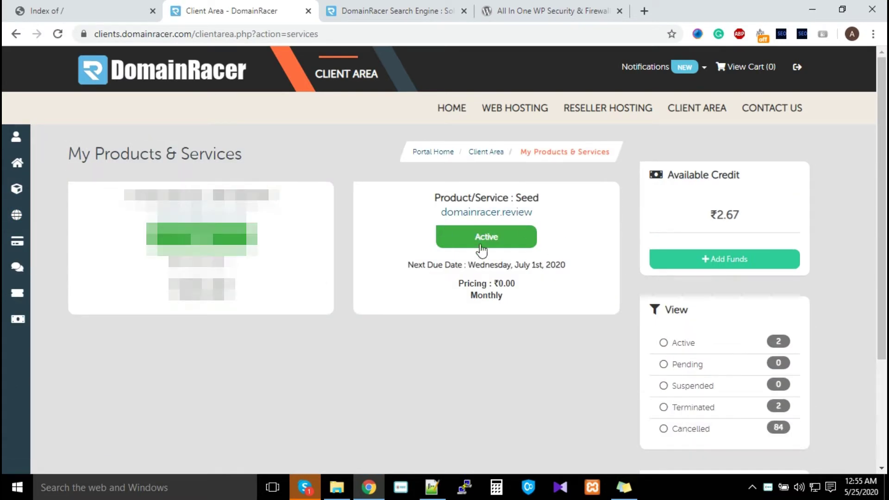
left_click(486, 237)
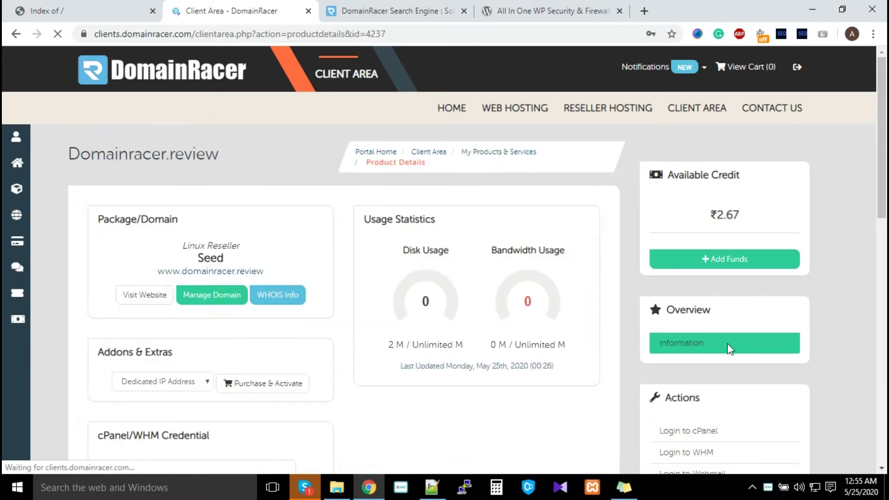
left_click(724, 431)
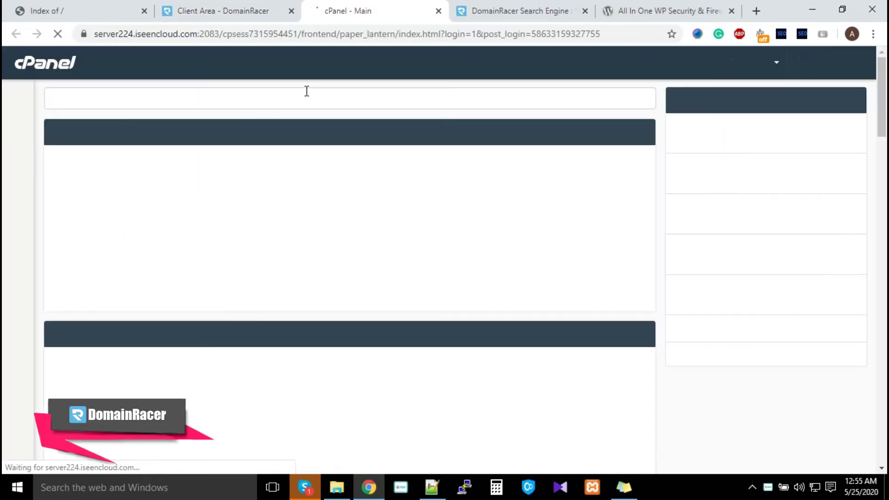
Step: Start a new WordPress installation from Softaculous in cPanel
scroll(324, 238, "down", 10)
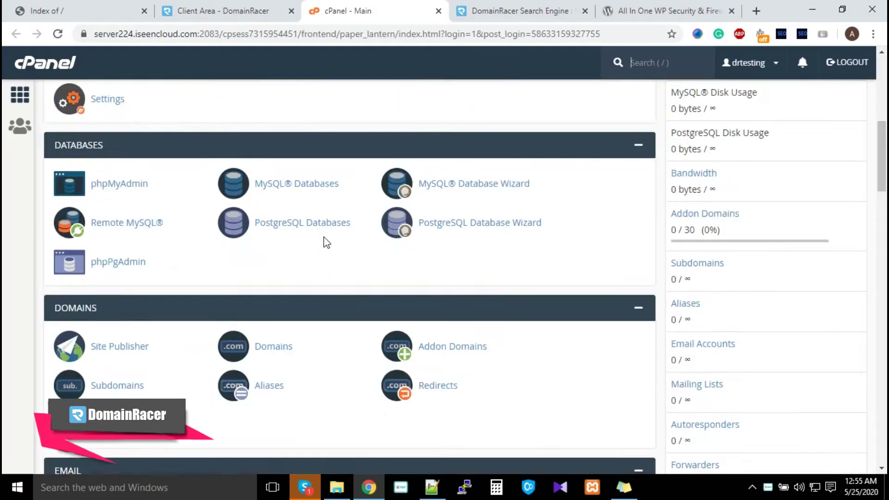
scroll(324, 238, "down", 10)
scroll(327, 240, "down", 10)
scroll(327, 239, "down", 6)
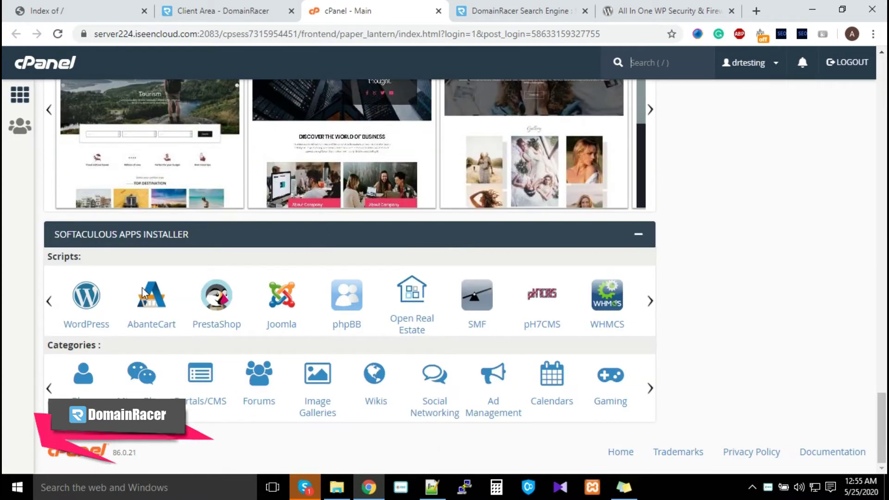
left_click(347, 314)
left_click(86, 295)
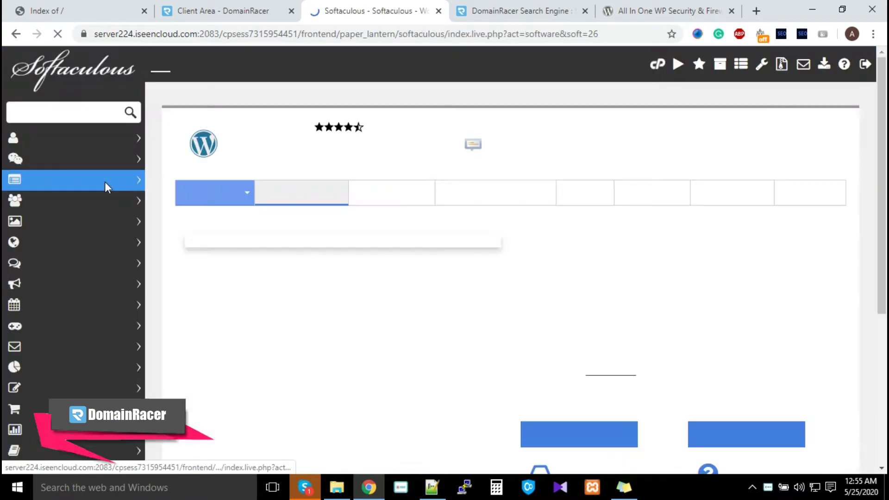
left_click(622, 424)
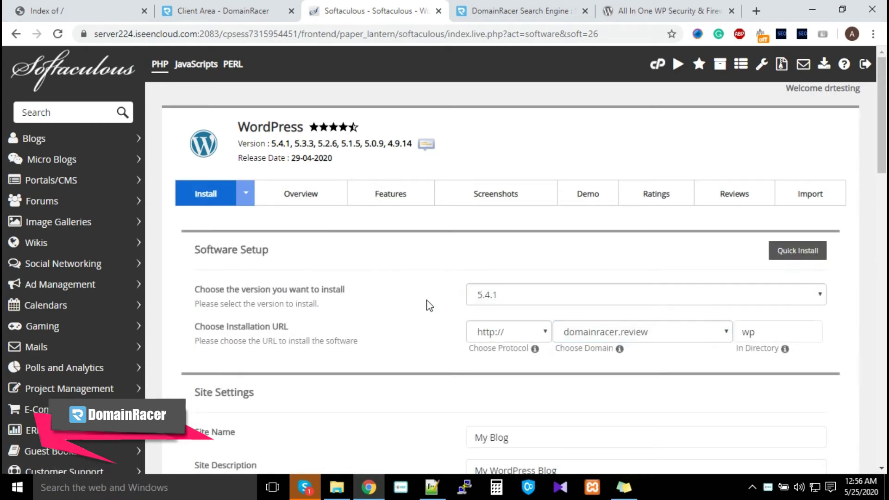
scroll(445, 308, "down", 15)
scroll(460, 310, "down", 7)
scroll(459, 299, "up", 5)
scroll(458, 299, "up", 10)
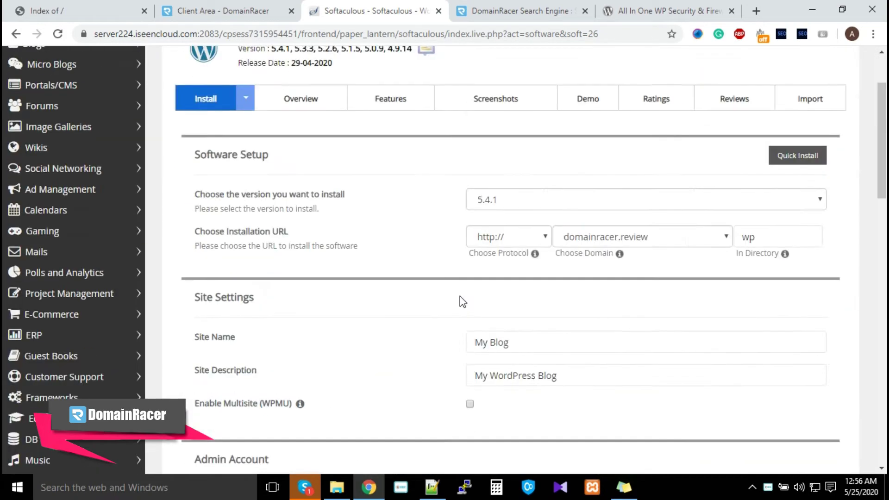
scroll(458, 299, "up", 3)
left_click(470, 299)
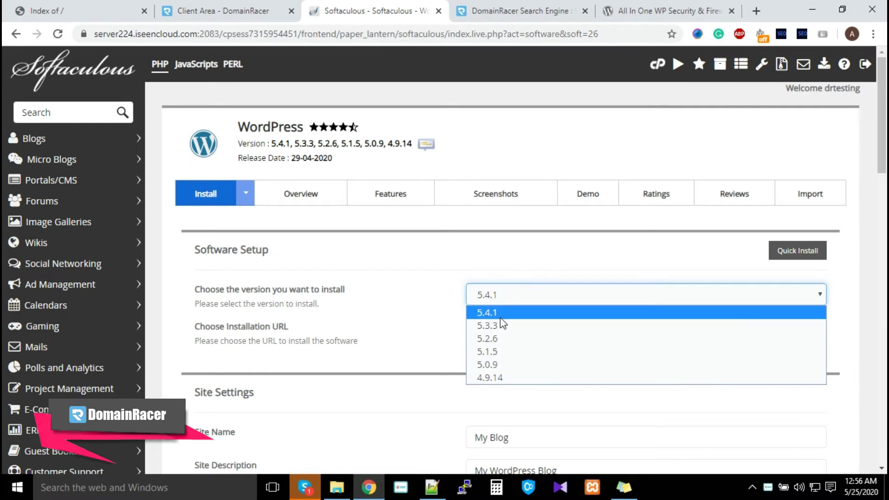
left_click(500, 314)
left_click(489, 337)
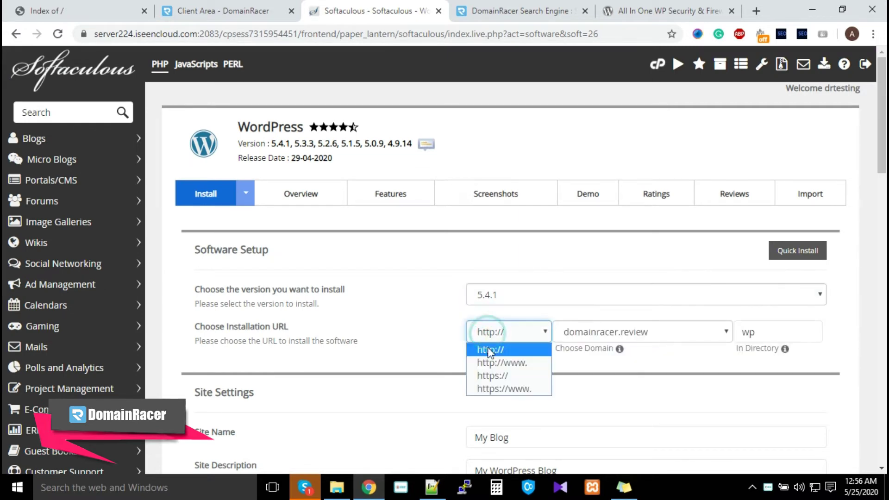
left_click(491, 386)
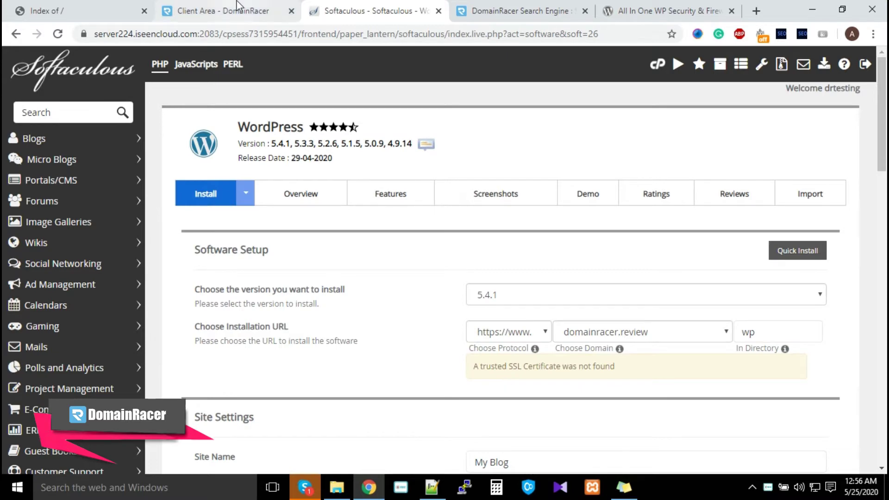
Step: Search cPanel for 'ssl' and open the SSL/TLS Status page
left_click(657, 64)
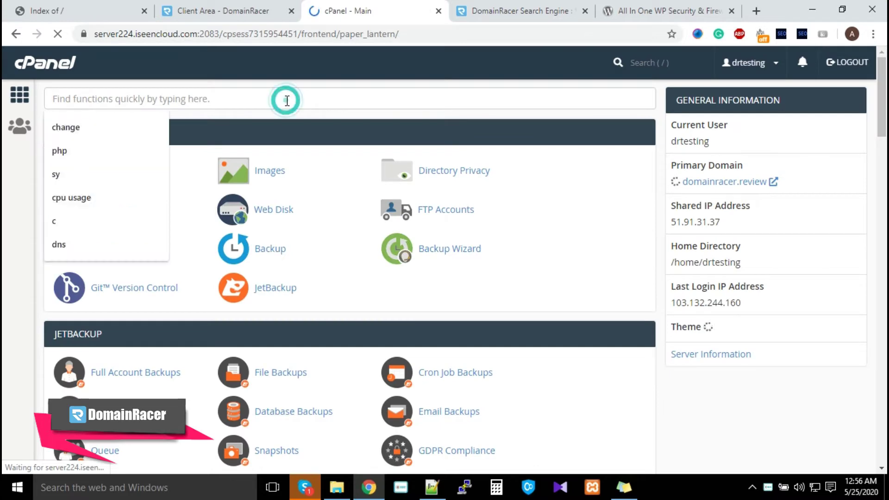
left_click(287, 101)
type("ssl")
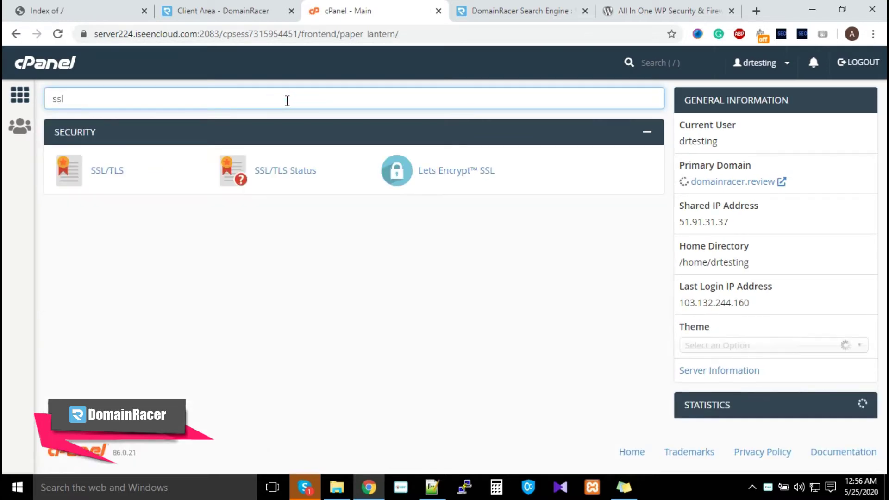
left_click(285, 175)
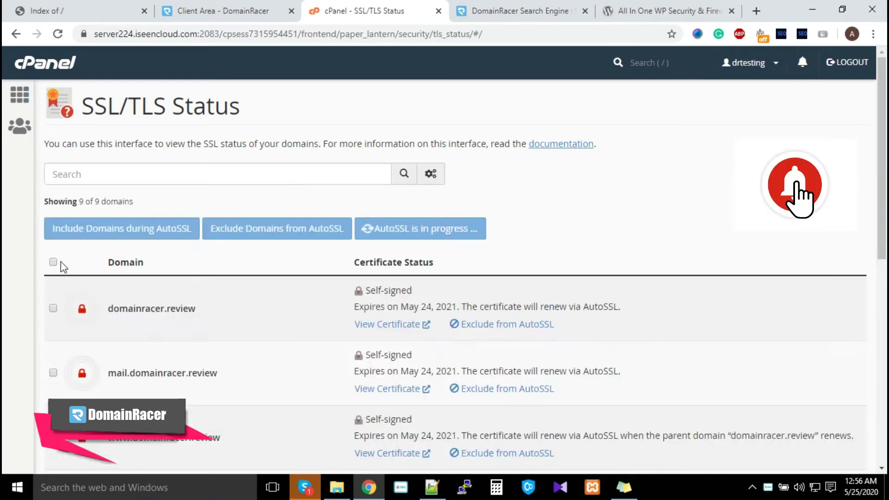
Step: Select all domains and reload until they show AutoSSL Domain Validated certificates
left_click(54, 262)
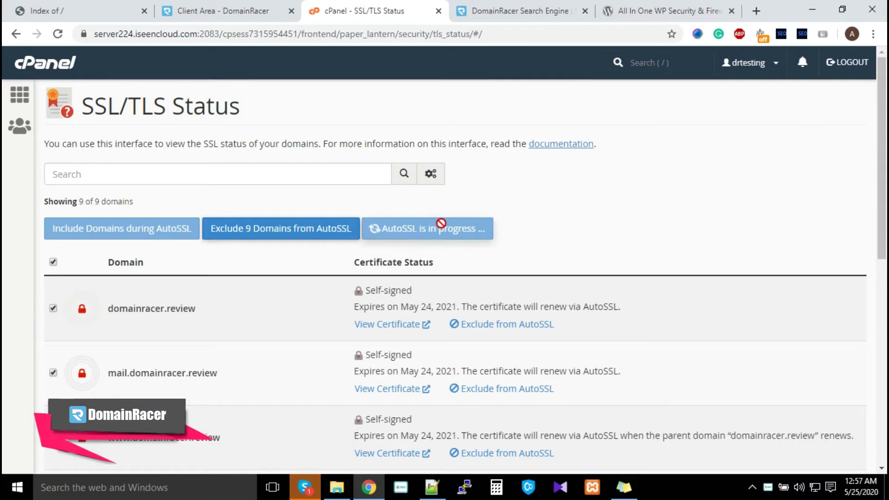
right_click(497, 166)
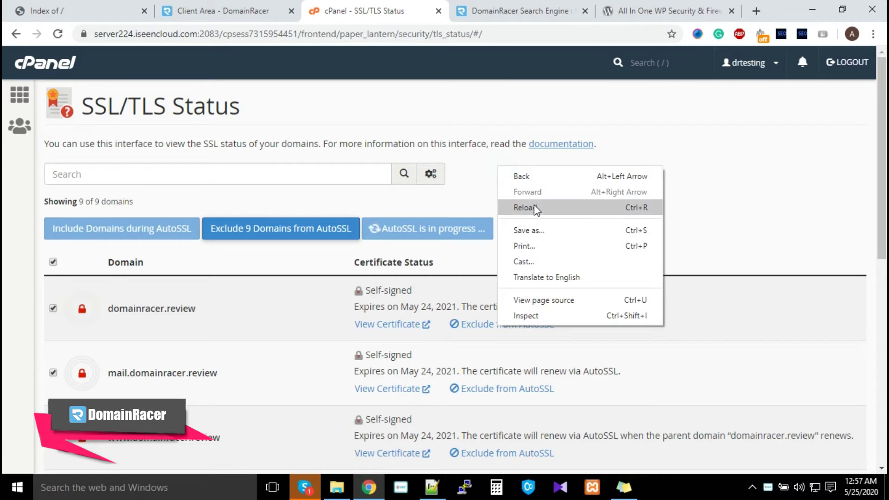
left_click(525, 207)
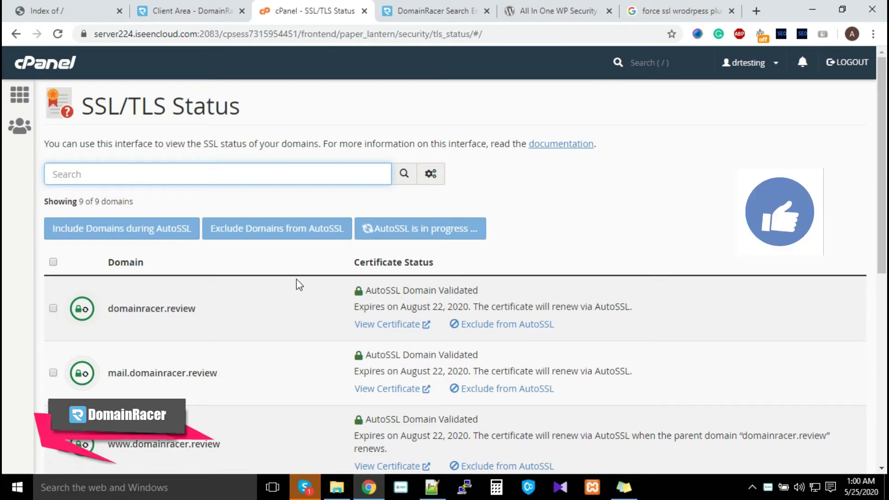
left_click(19, 95)
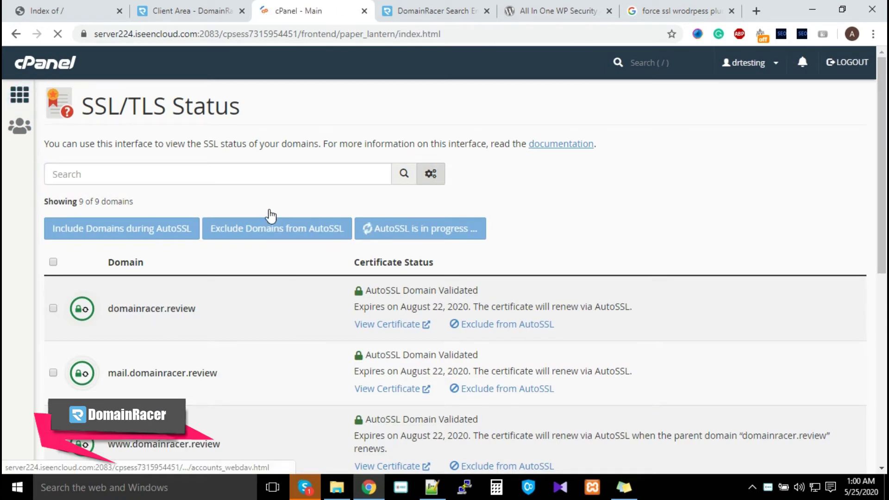
scroll(273, 217, "down", 15)
scroll(278, 224, "down", 10)
scroll(278, 224, "down", 2)
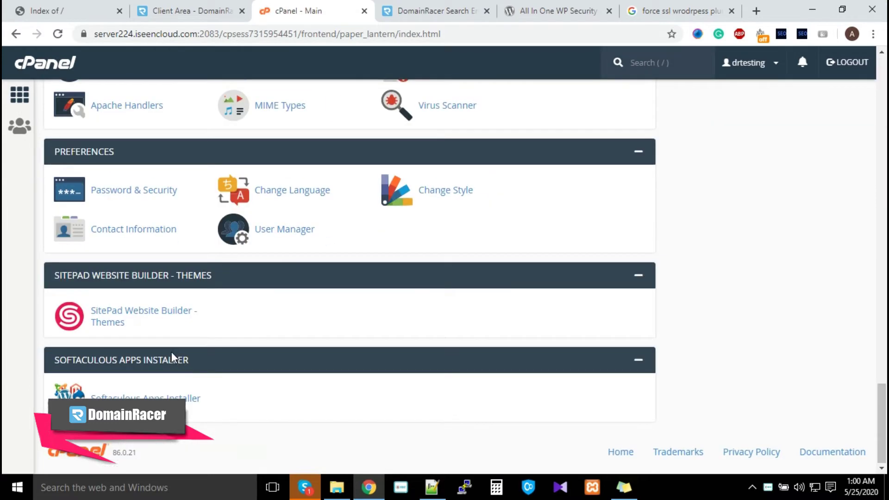
scroll(139, 324, "down", 5)
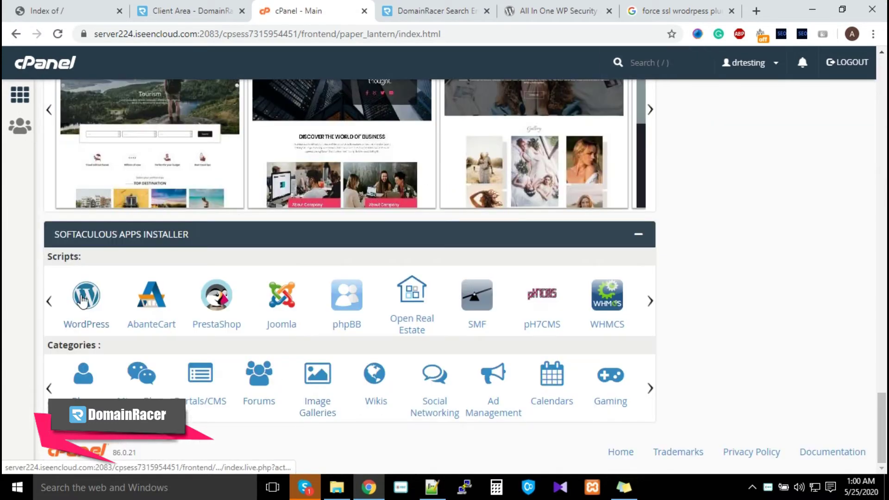
left_click(83, 299)
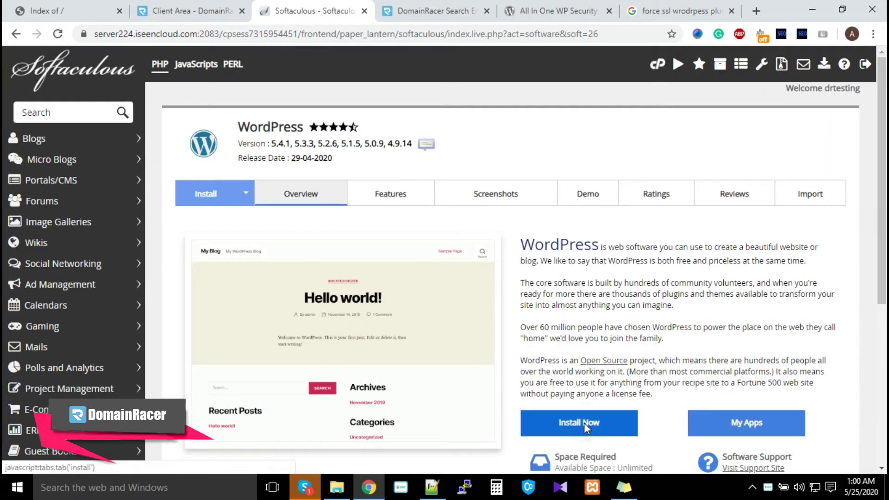
left_click(585, 427)
left_click(525, 331)
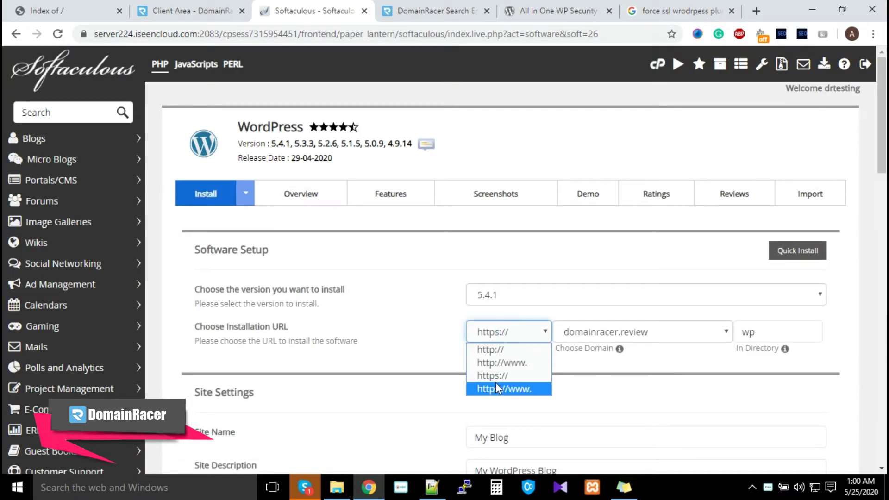
left_click(500, 390)
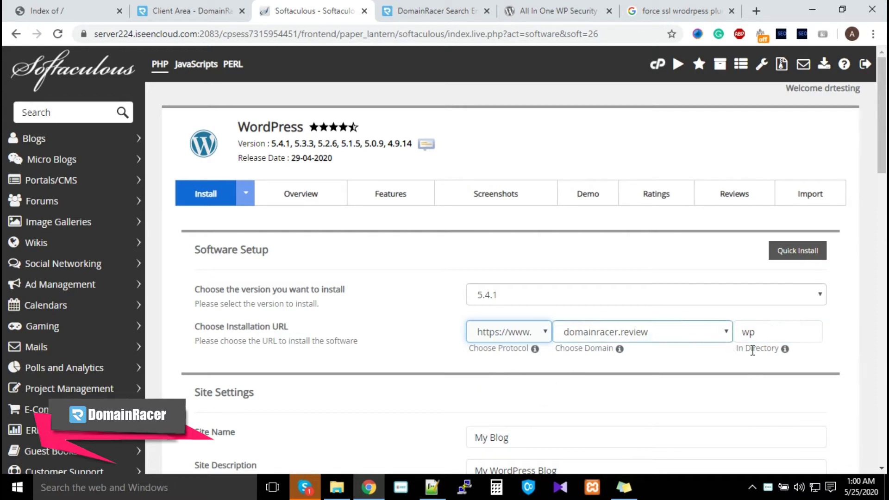
Step: Empty the In Directory field so WordPress installs at domainracer.review's root
left_click(762, 332)
type("a")
key("BackSpace")
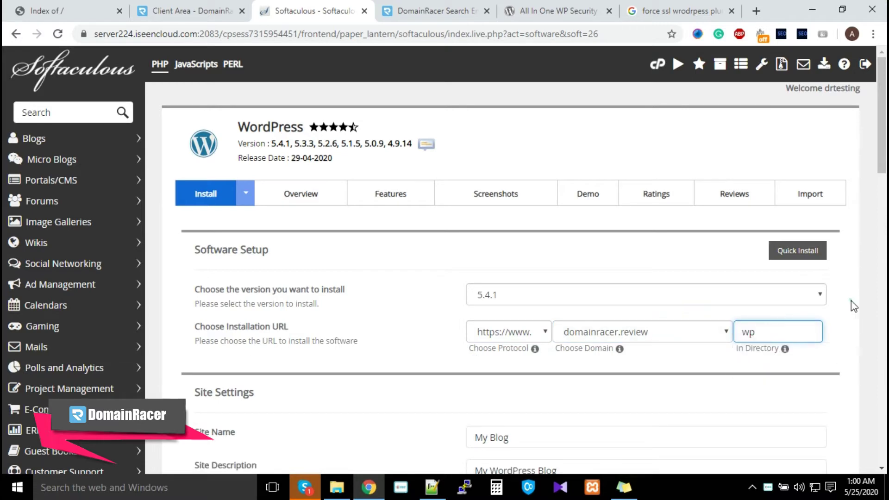
key("ctrl+1")
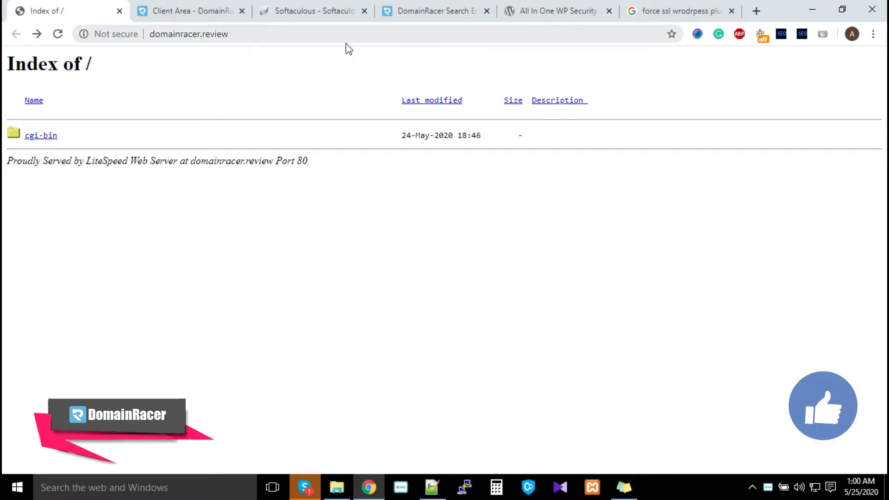
left_click(308, 19)
left_click(761, 332)
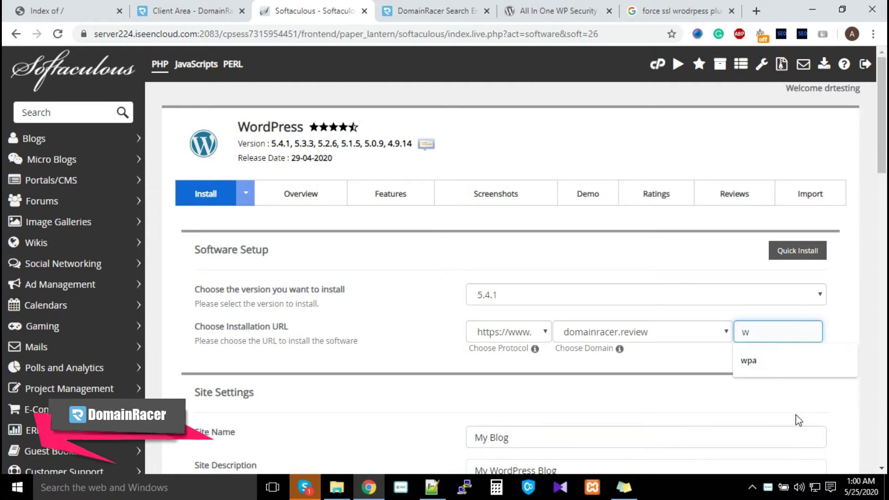
key("BackSpace")
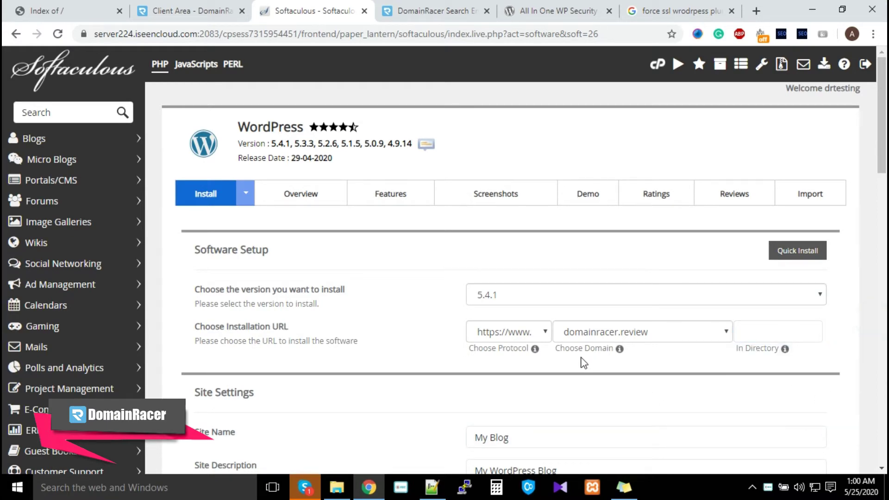
scroll(582, 363, "down", 1)
left_click(488, 264)
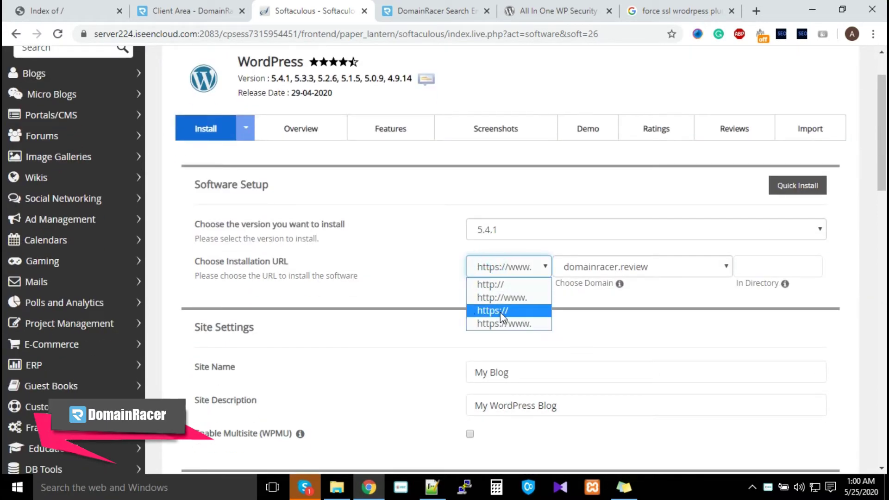
left_click(500, 312)
scroll(561, 325, "down", 2)
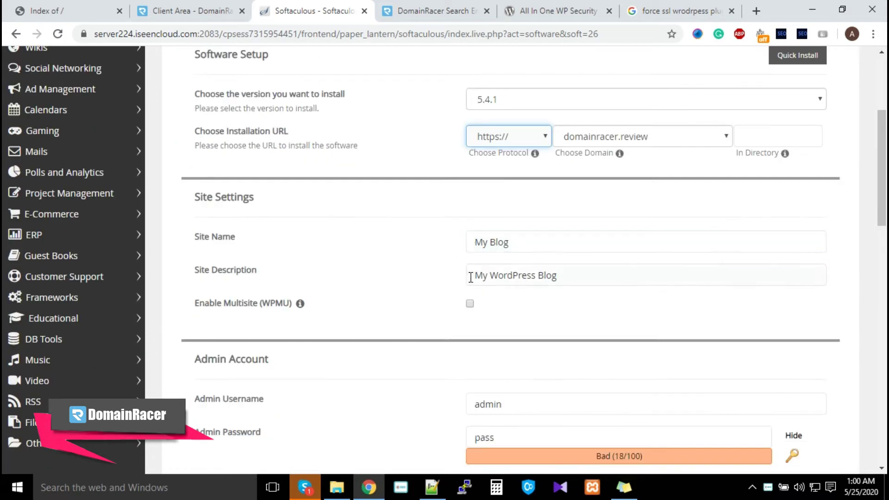
scroll(304, 183, "down", 3)
scroll(537, 243, "up", 2)
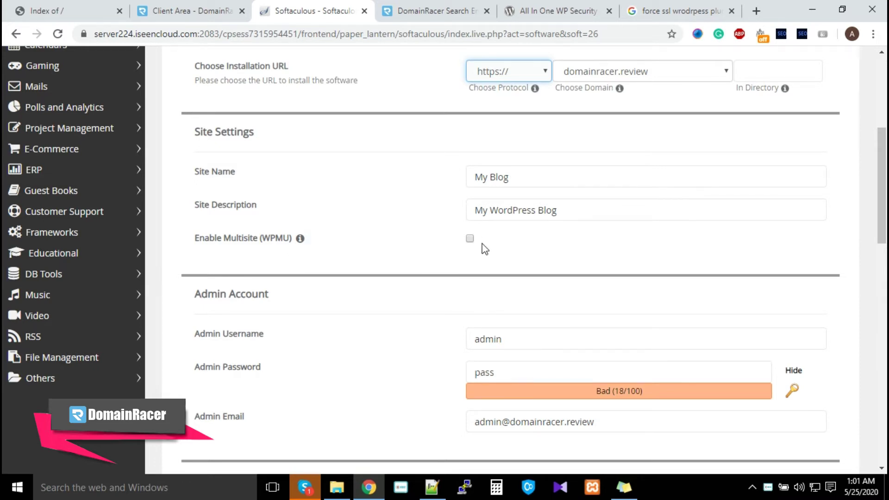
scroll(485, 248, "down", 1)
double_click(494, 276)
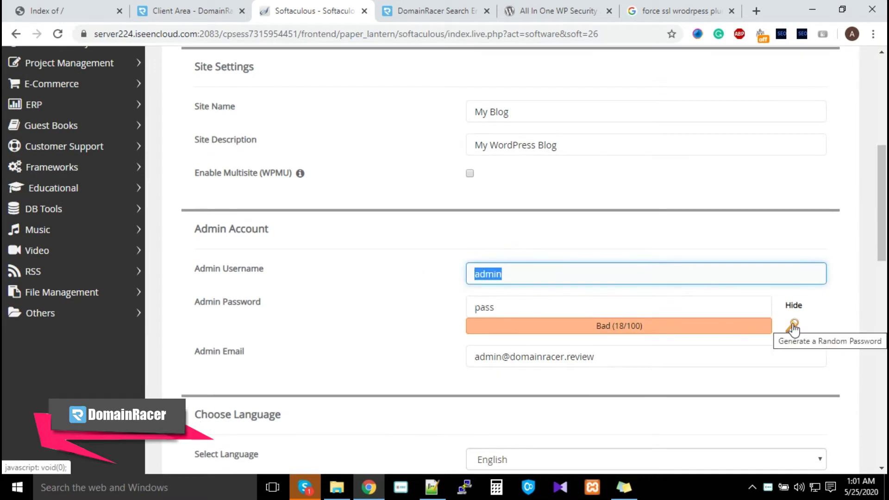
type("domai")
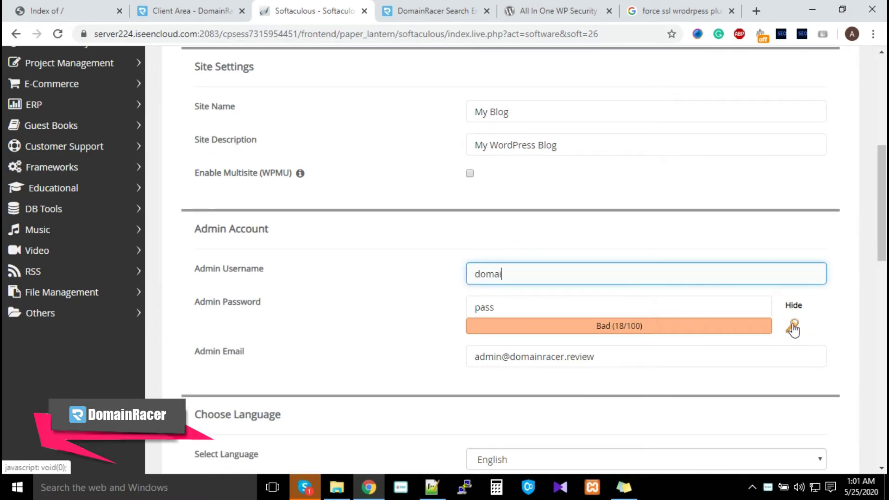
type("r")
key("Tab")
key("ctrl+a")
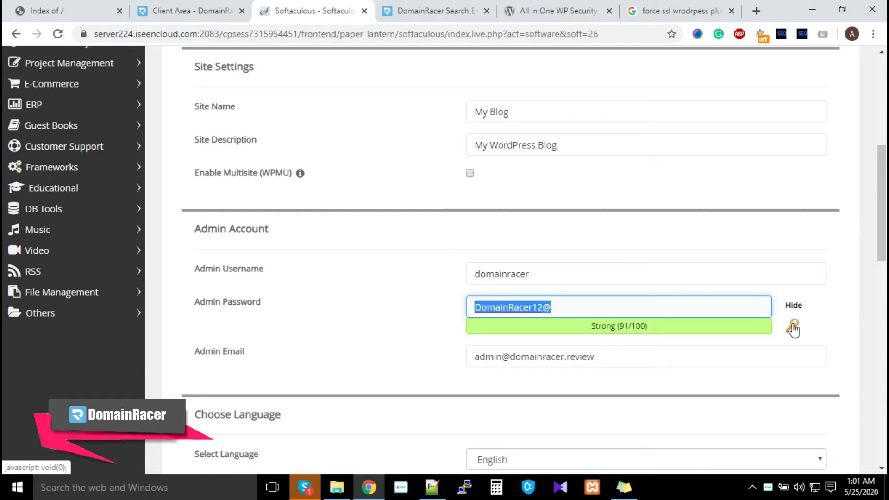
left_click(360, 233)
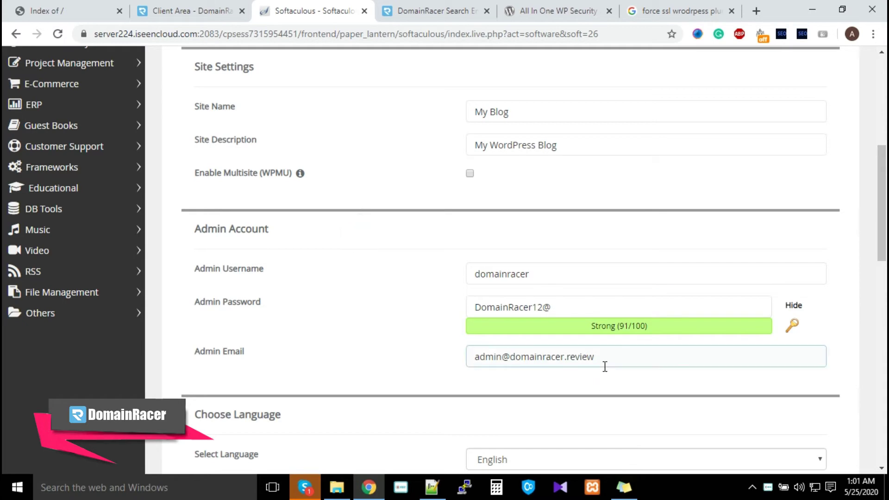
Step: Tick the Limit Login Attempts (Loginizer) and Classic Editor plugins
scroll(602, 363, "down", 4)
scroll(564, 264, "down", 1)
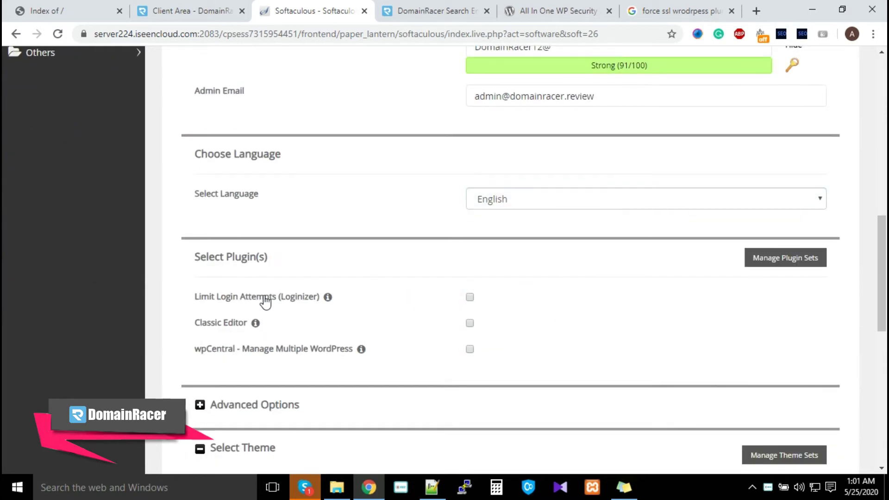
left_click(469, 297)
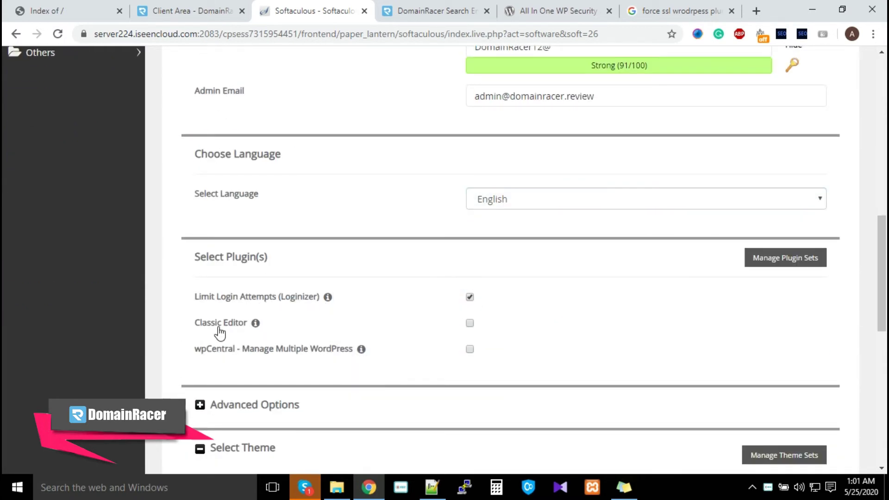
left_click(469, 323)
Step: Browse the next theme page and run the WordPress installation
scroll(582, 333, "down", 7)
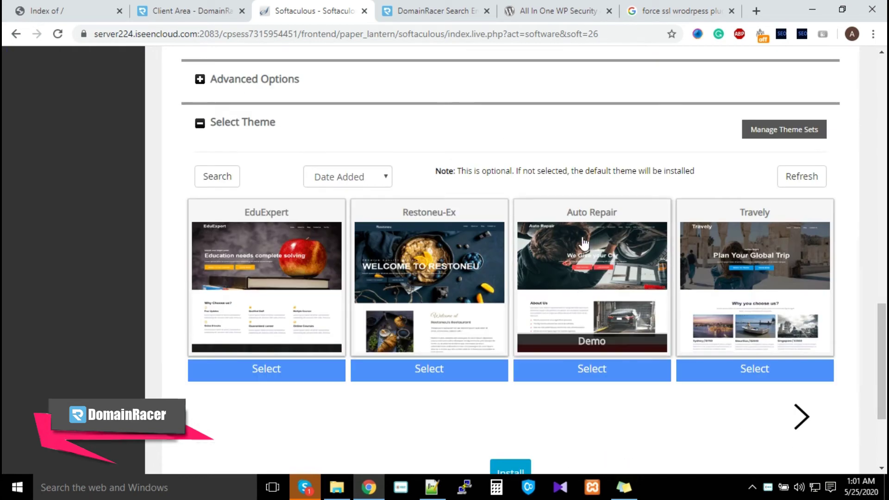
left_click(806, 420)
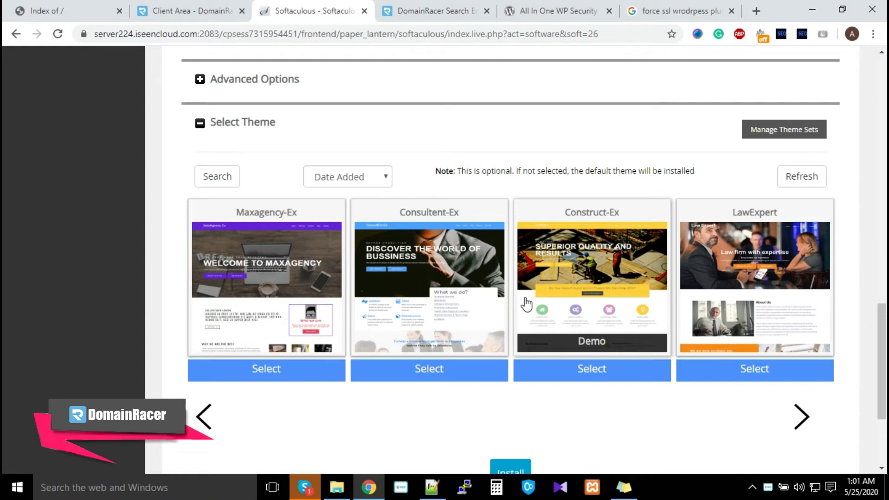
scroll(542, 373, "down", 3)
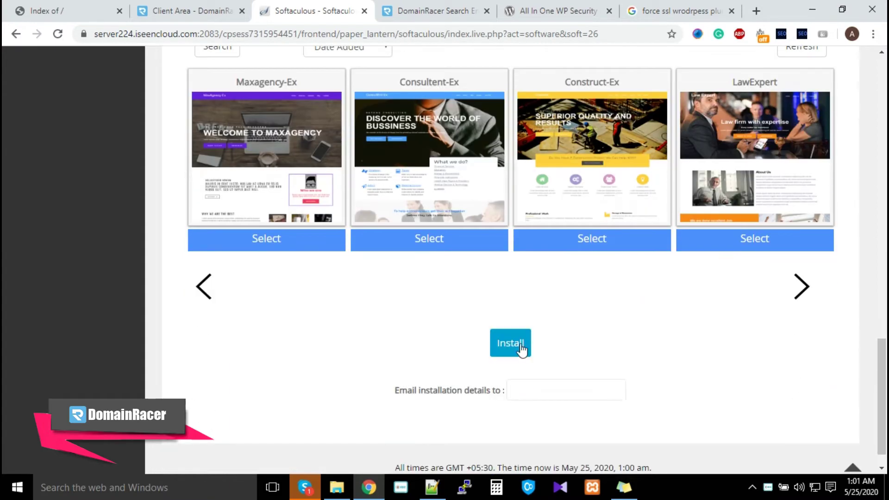
left_click(511, 341)
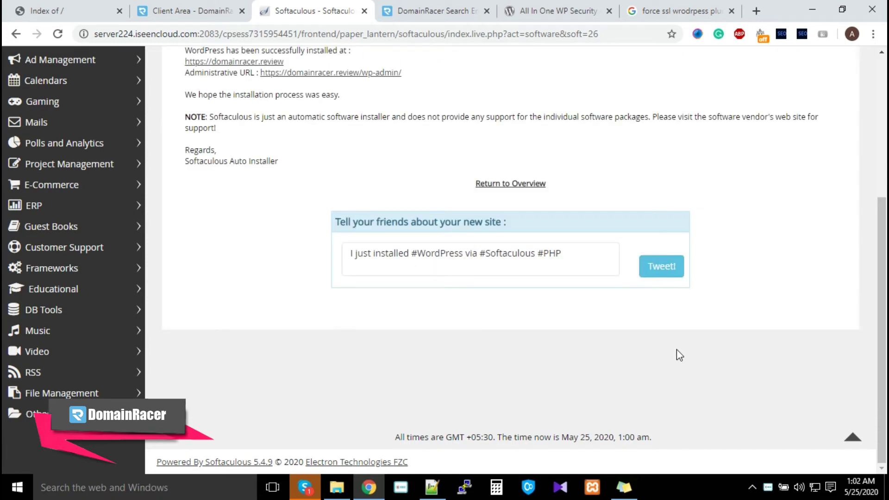
scroll(677, 355, "up", 4)
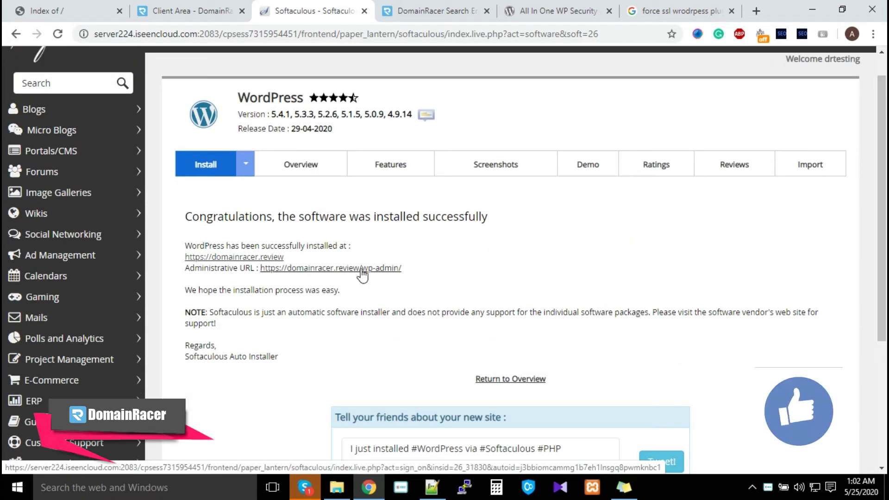
left_click(360, 269)
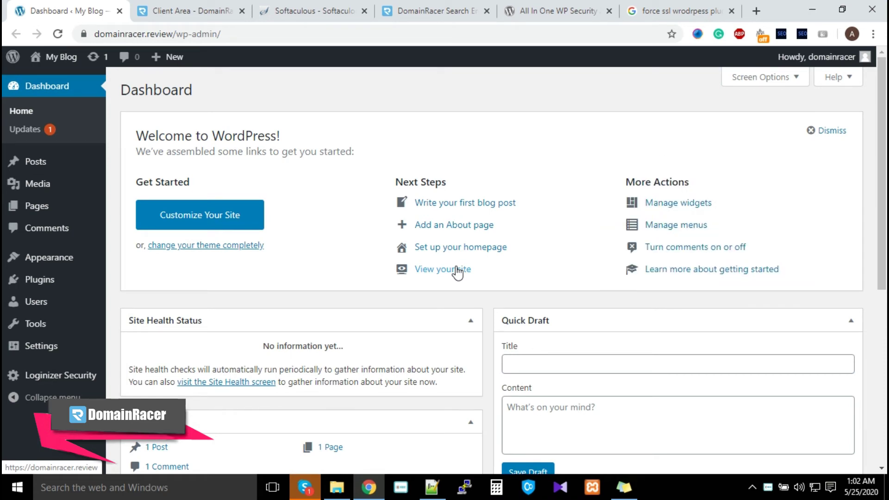
Step: Confirm the secure connection, search plugins for 'ssl force', then view All In One WP Security
left_click(85, 35)
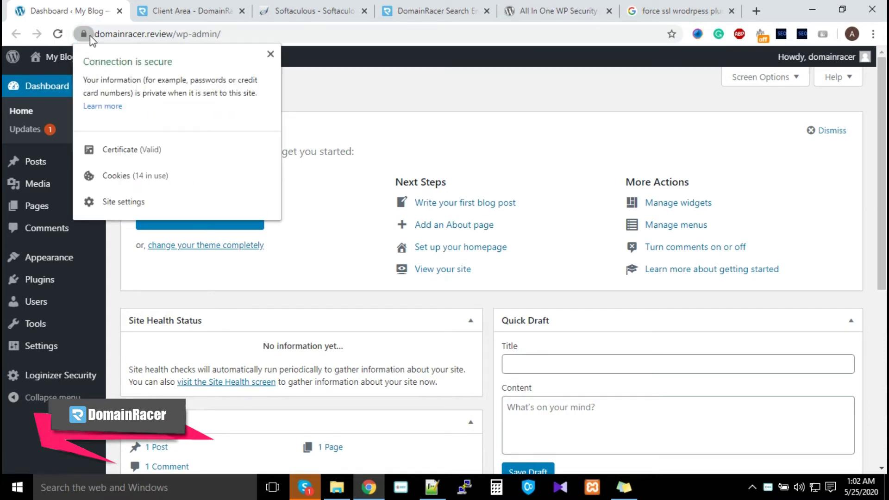
left_click(438, 98)
mouse_move(40, 280)
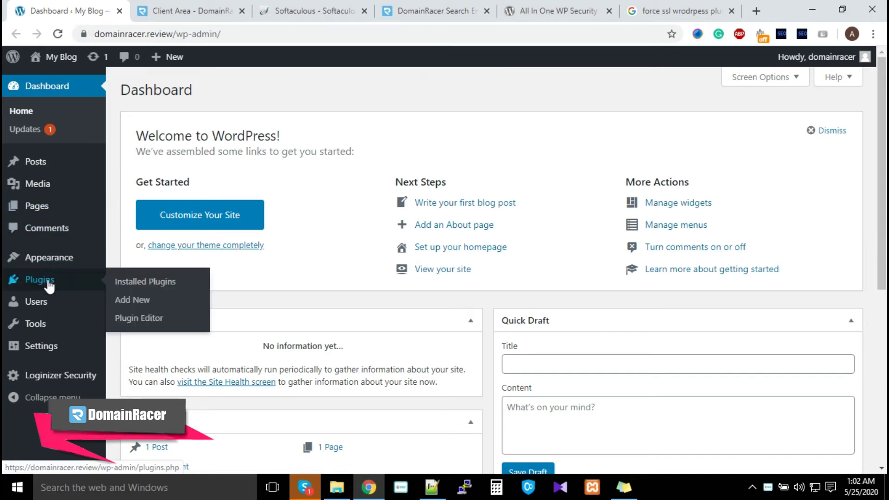
left_click(138, 302)
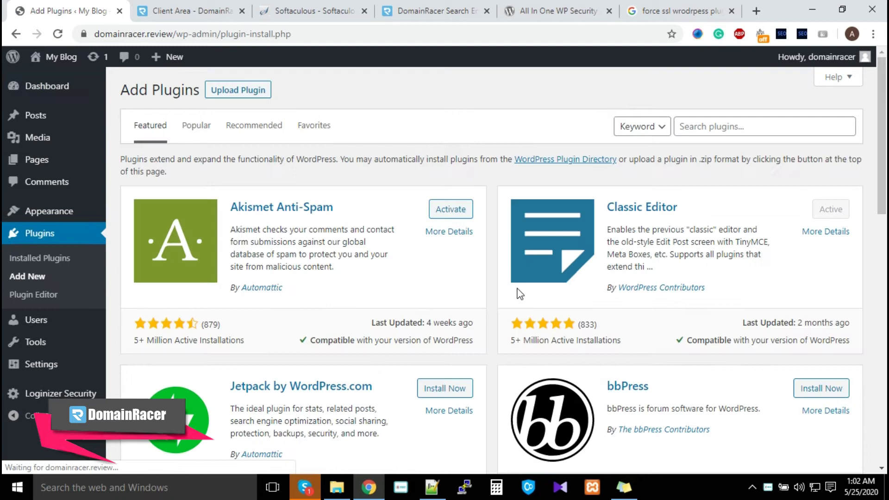
left_click(708, 126)
type("ssl force")
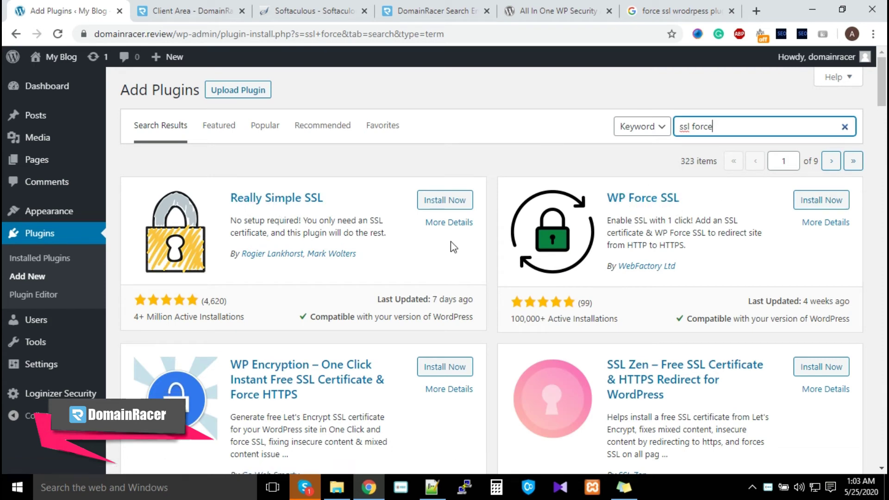
left_click(537, 224)
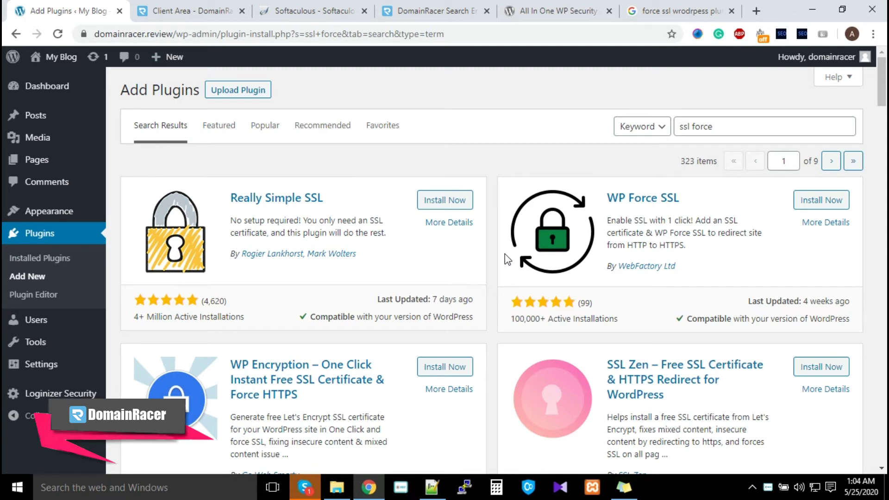
left_click(555, 12)
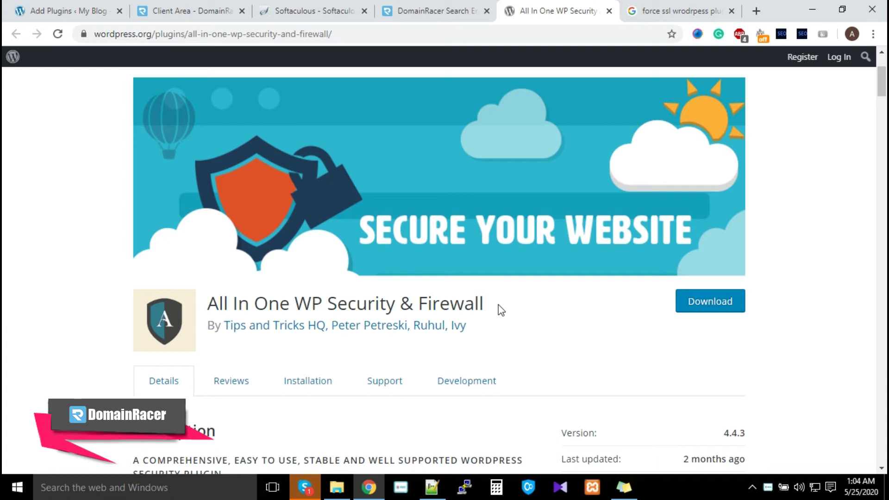
Step: Paste the security plugin's name into DomainRacer Search, glancing at the other tabs
left_click(424, 11)
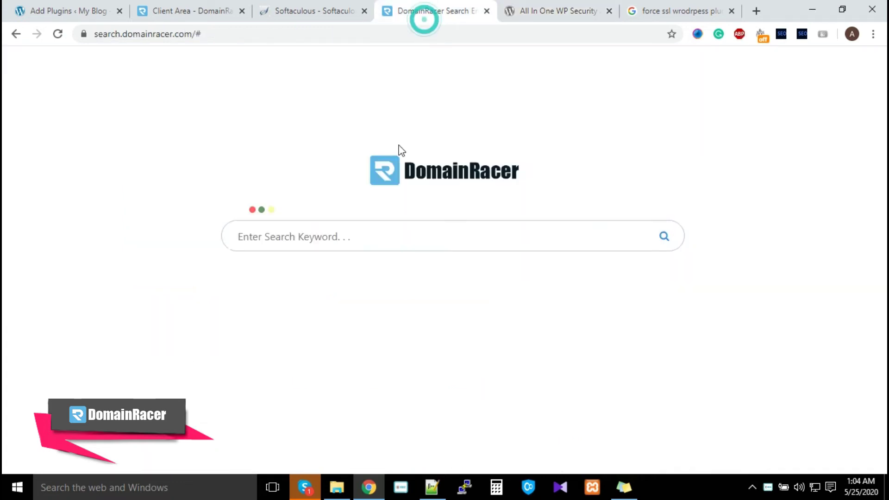
left_click(292, 245)
type("All In One WP Security & Firewall")
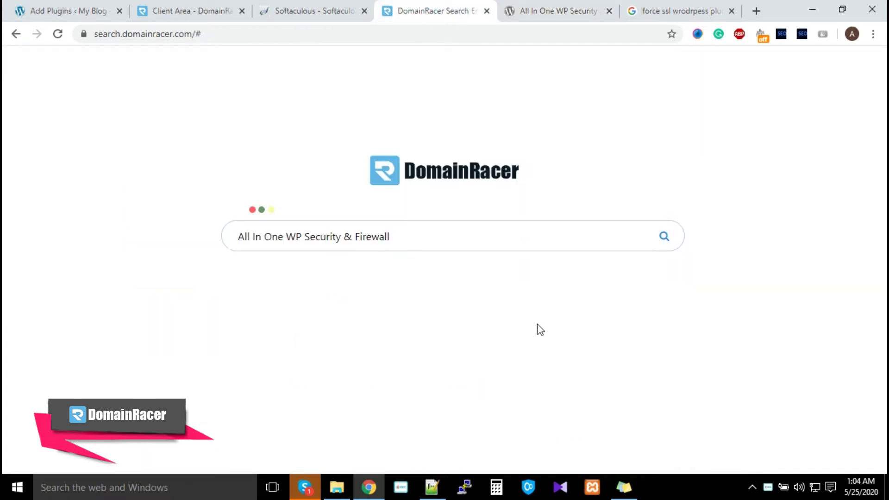
left_click(530, 7)
left_click(428, 11)
left_click(35, 9)
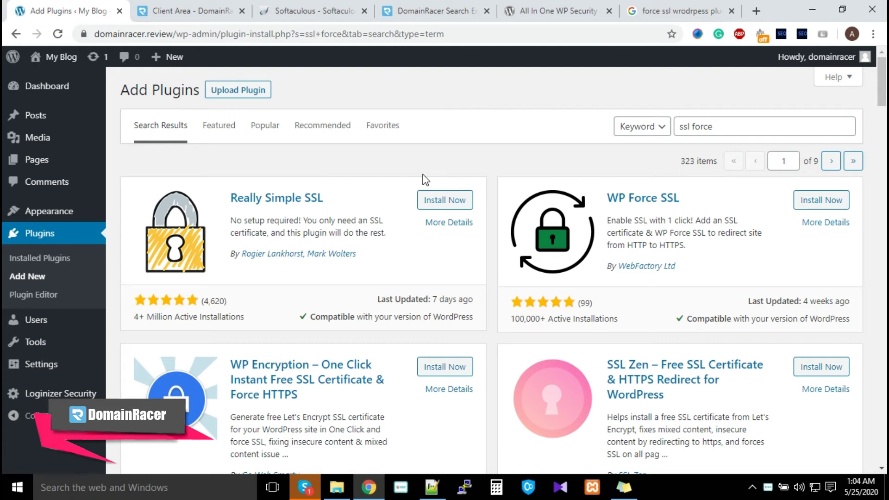
left_click(393, 12)
Step: Replace the search query with 'Wordpress speed' and run it
left_click_drag(397, 236, 9, 240)
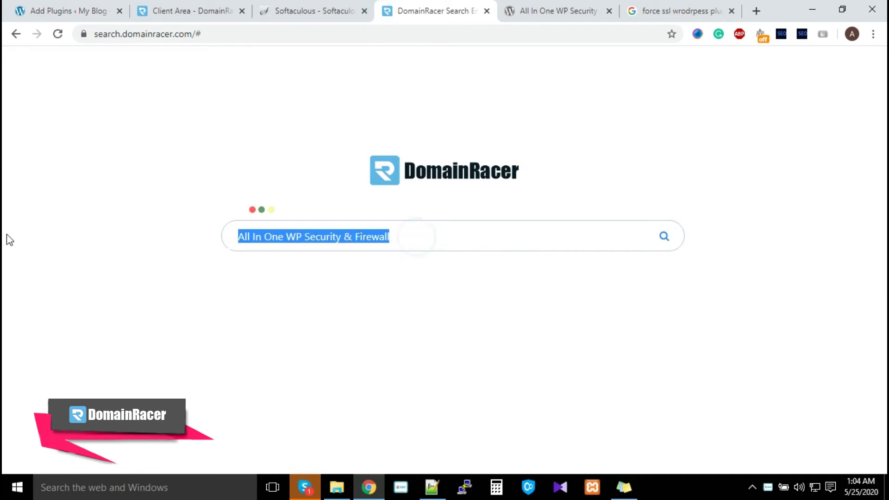
type("Wordpress speed")
key("Return")
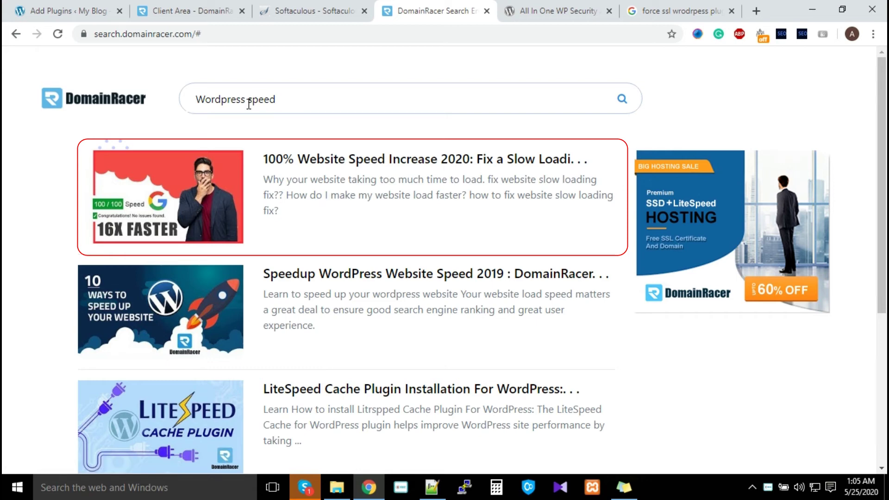
Step: Change the DomainRacer search query from 'Wordpress speed' to 'Wordpress hacked' and run it
left_click_drag(248, 103, 318, 102)
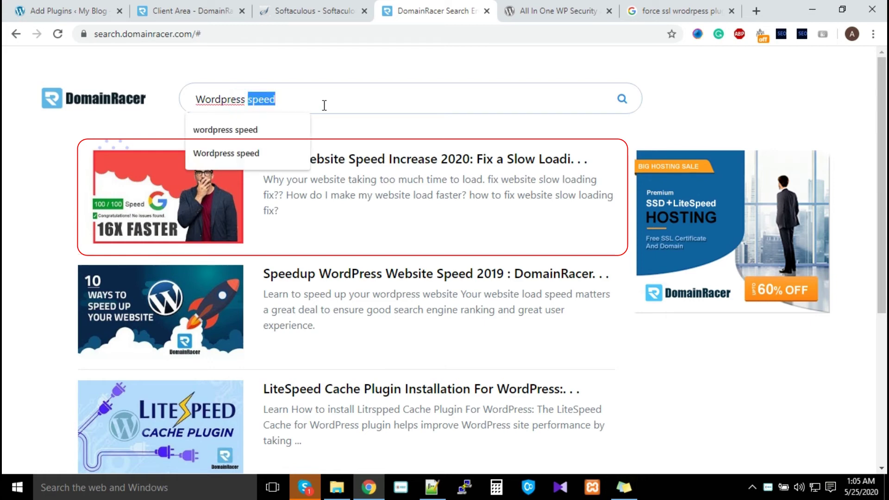
type("hacked")
key("Return")
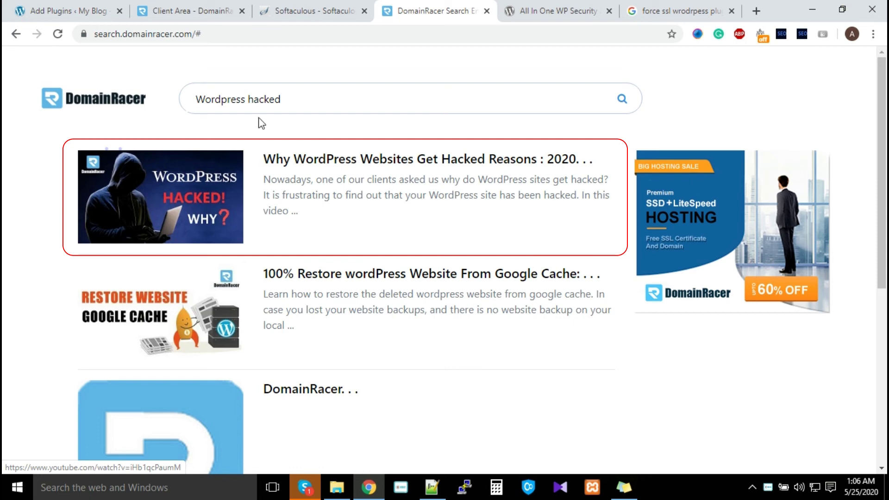
Step: Search 'Wordpress cache' and browse the LiteSpeed, WP Super Cache and W3 Total Cache results
left_click_drag(247, 99, 428, 97)
type("cha")
key("BackSpace")
key("BackSpace")
type("a")
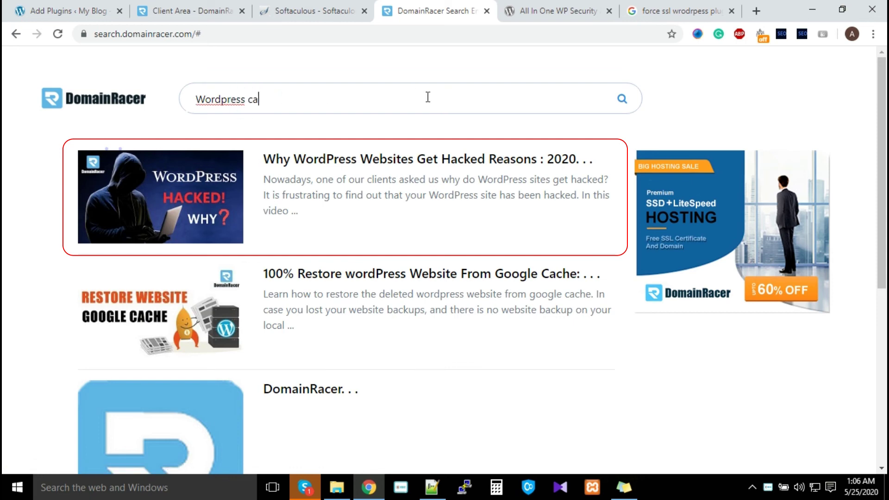
type("che")
key("Return")
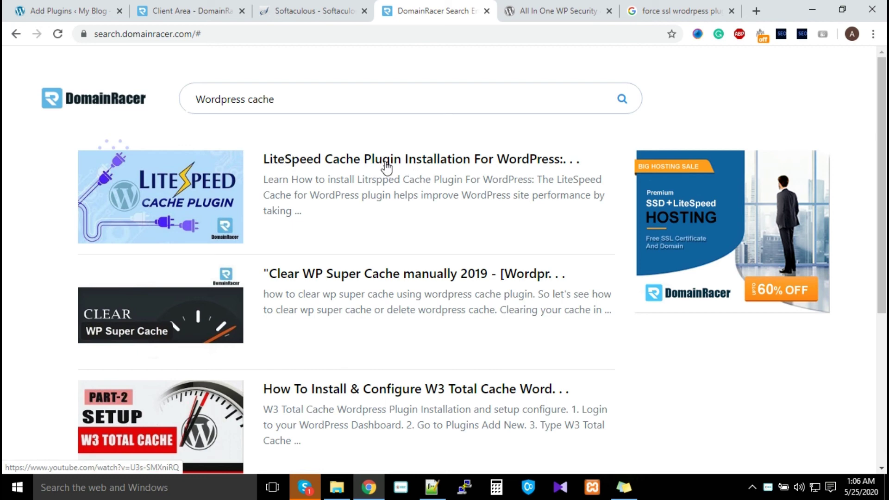
scroll(384, 167, "down", 3)
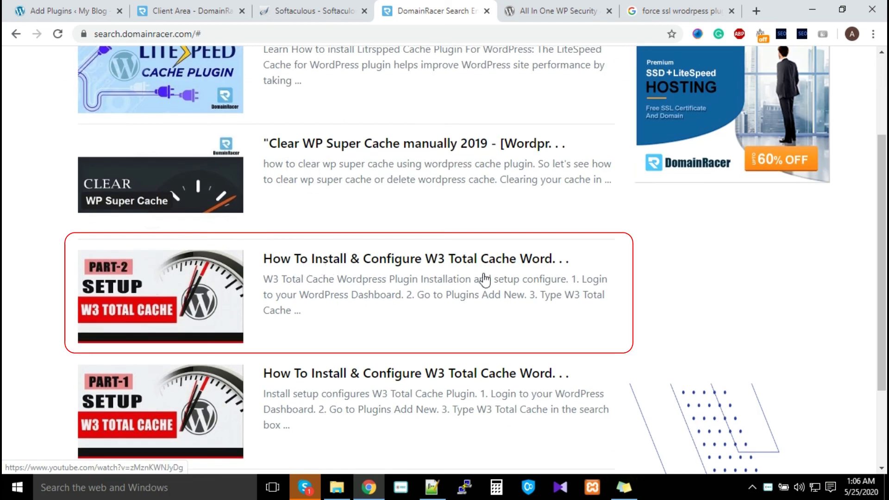
scroll(466, 342, "down", 1)
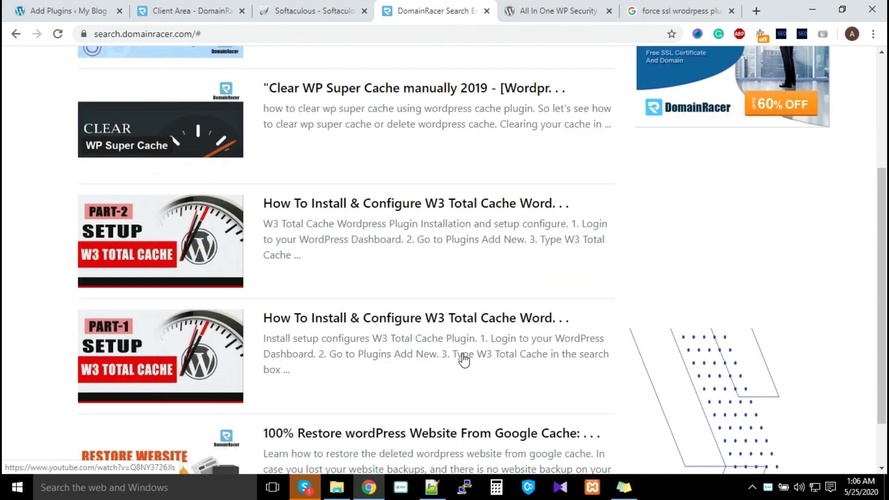
scroll(462, 357, "up", 1)
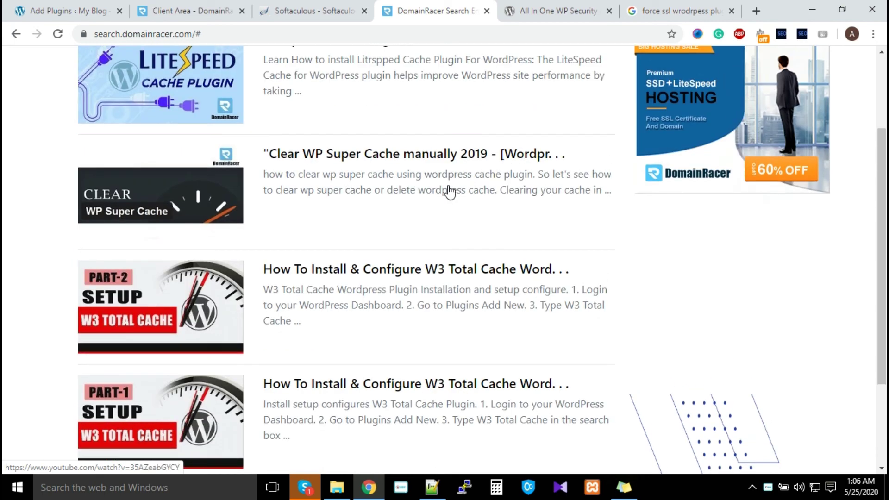
scroll(463, 183, "up", 2)
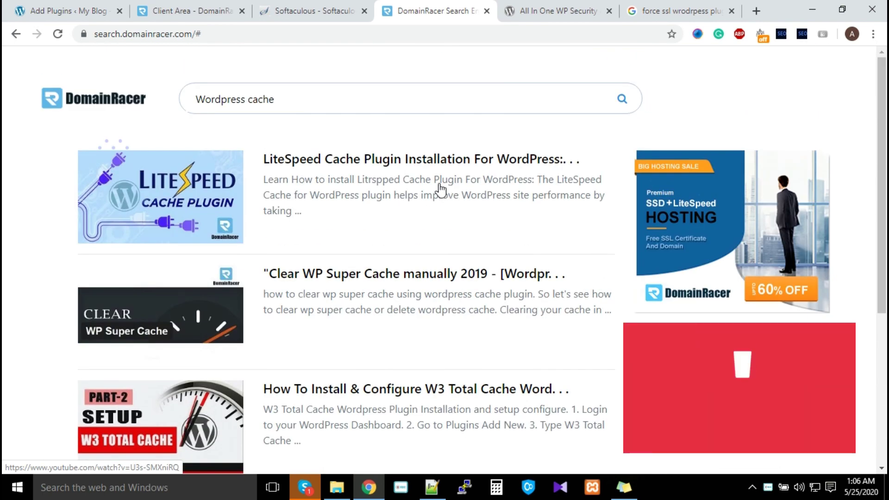